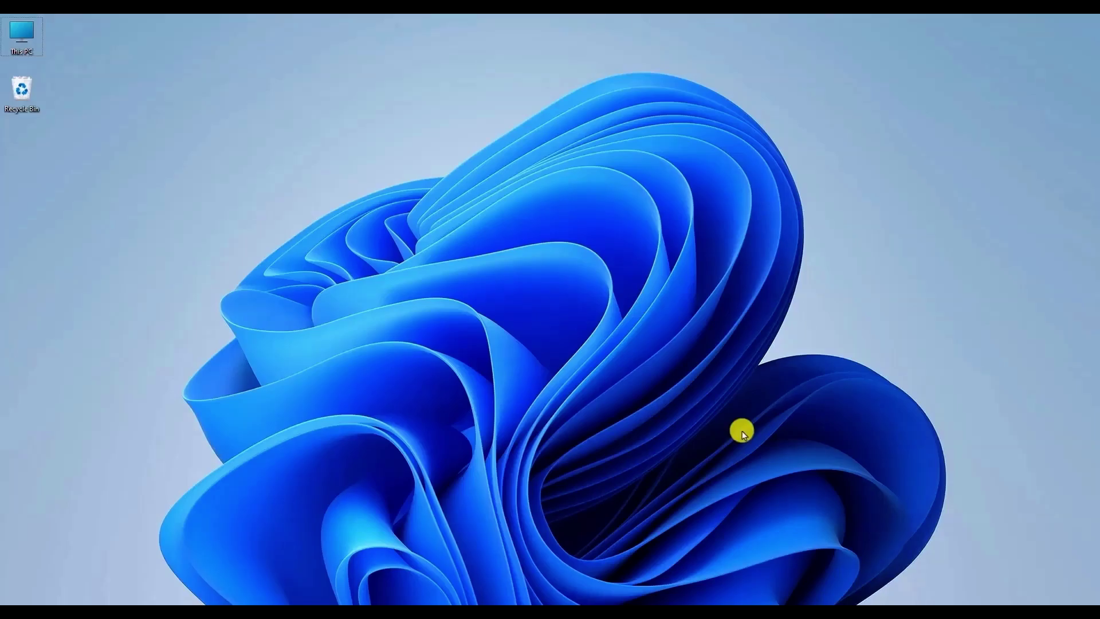
Step: Open the Start menu with the Windows key to search for an app
key("super")
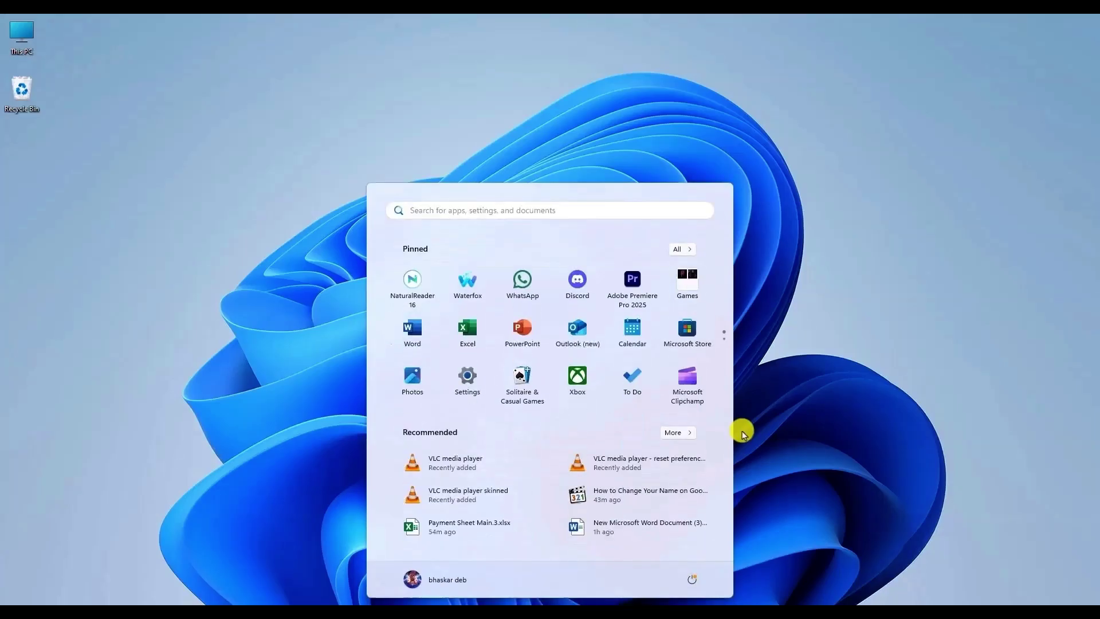
Step: Re-register oleacc.dll with regsvr32 in an elevated Command Prompt and dismiss the success message
type("cmd")
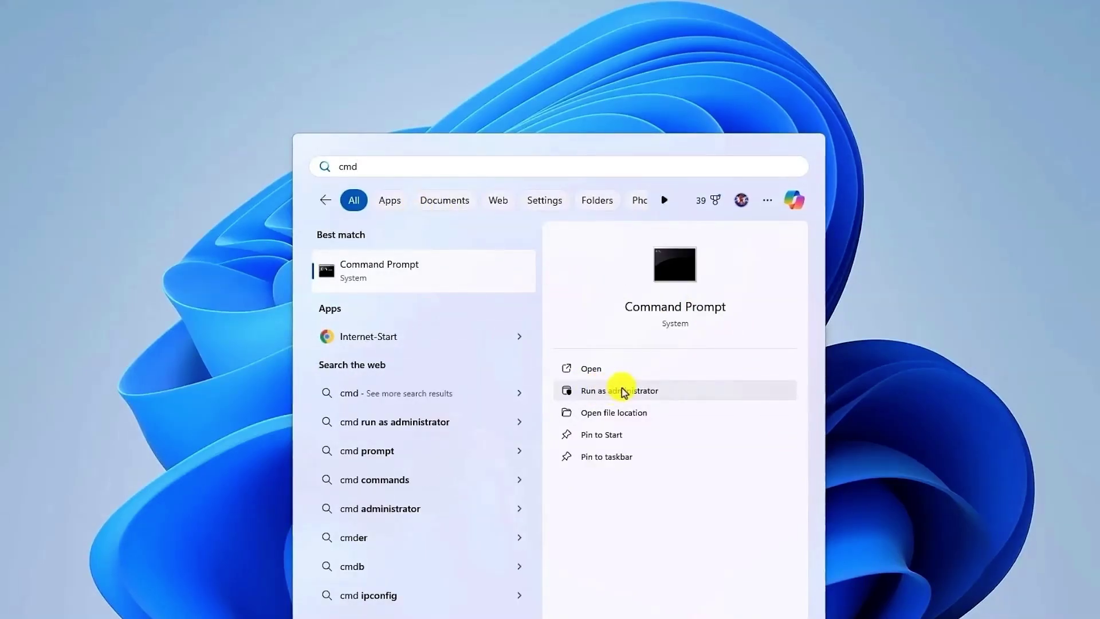
left_click(623, 392)
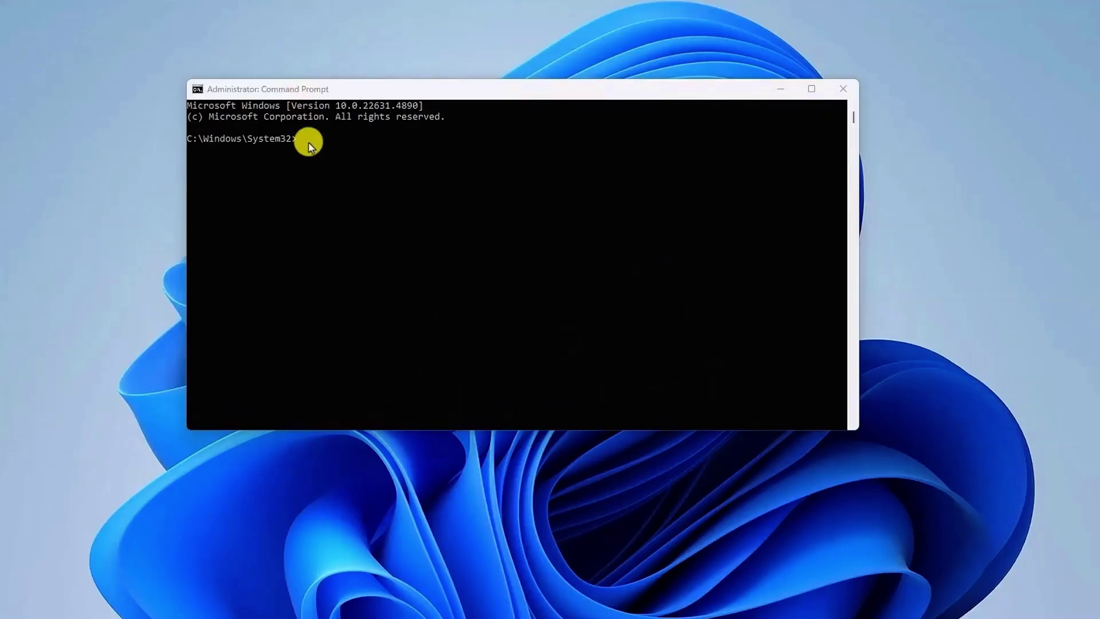
type("regsvr32 oleacc.dll")
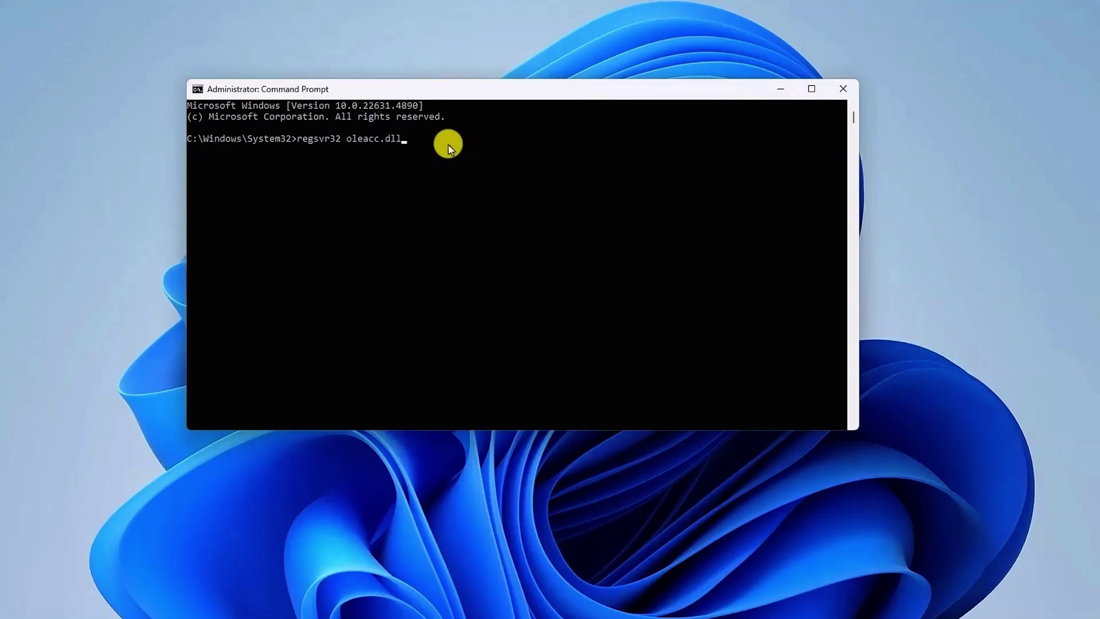
key("Return")
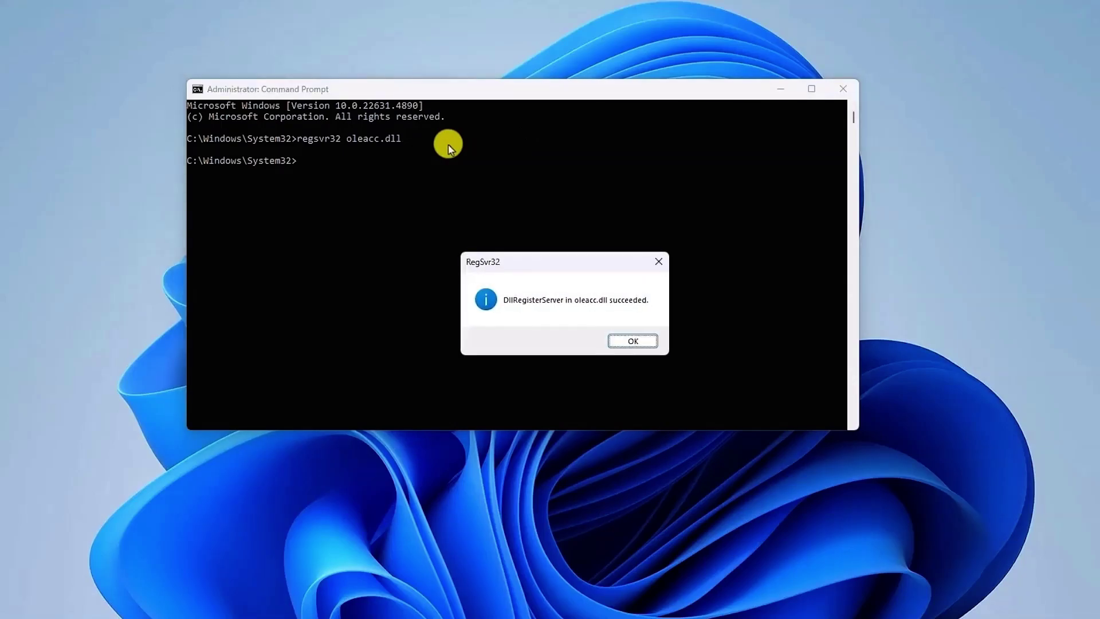
left_click(634, 342)
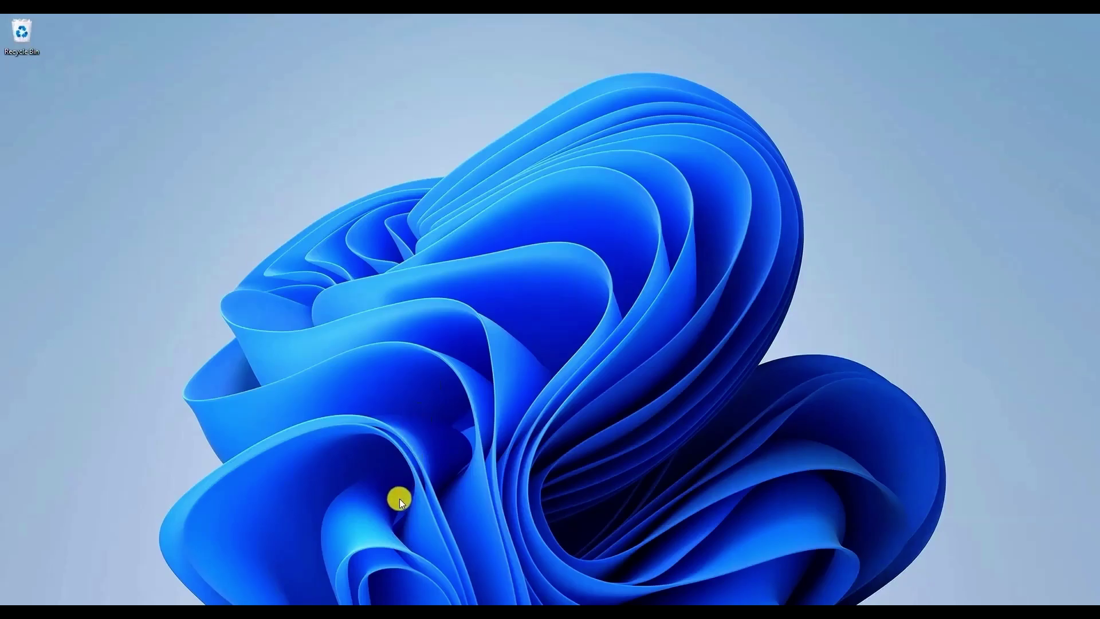
Step: Run sfc /scannow in a Command Prompt opened as administrator
left_click(398, 603)
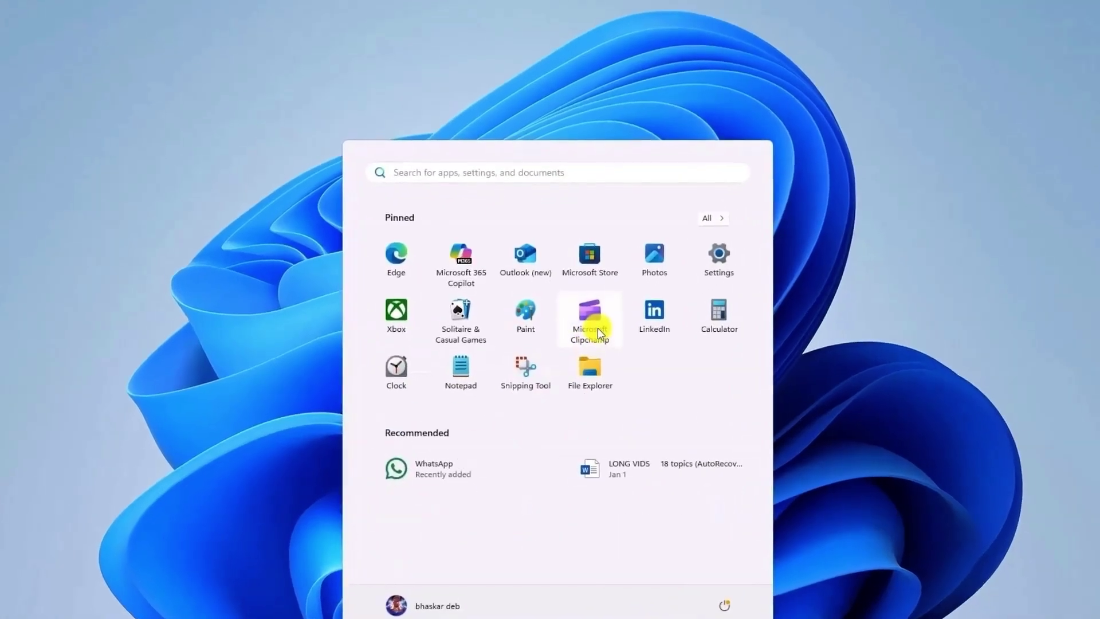
key("super")
key("super")
type("cm")
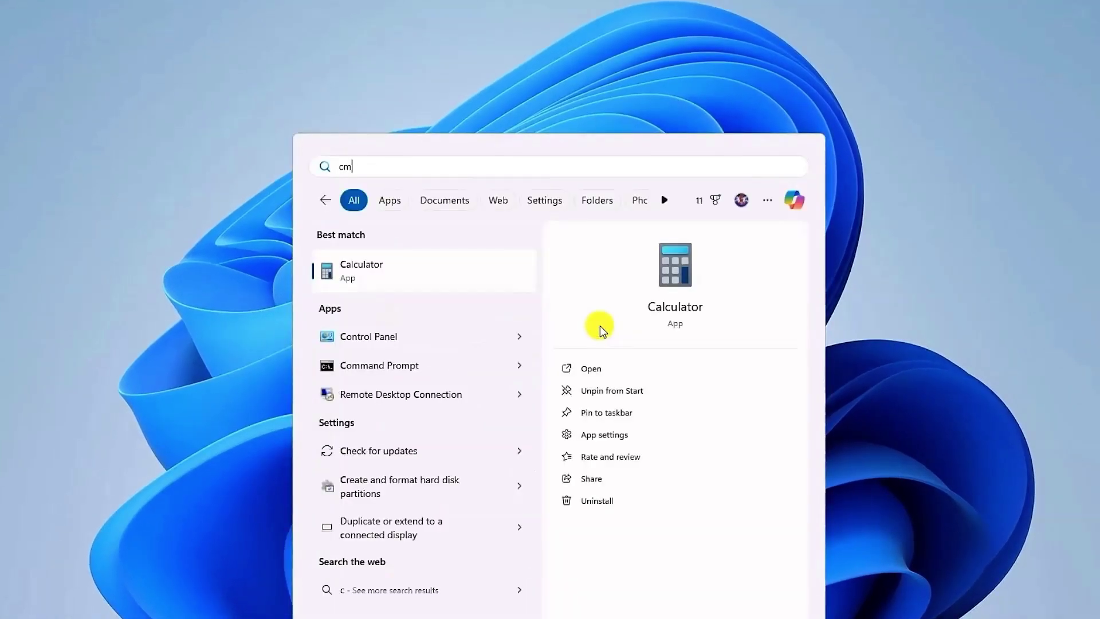
type("d")
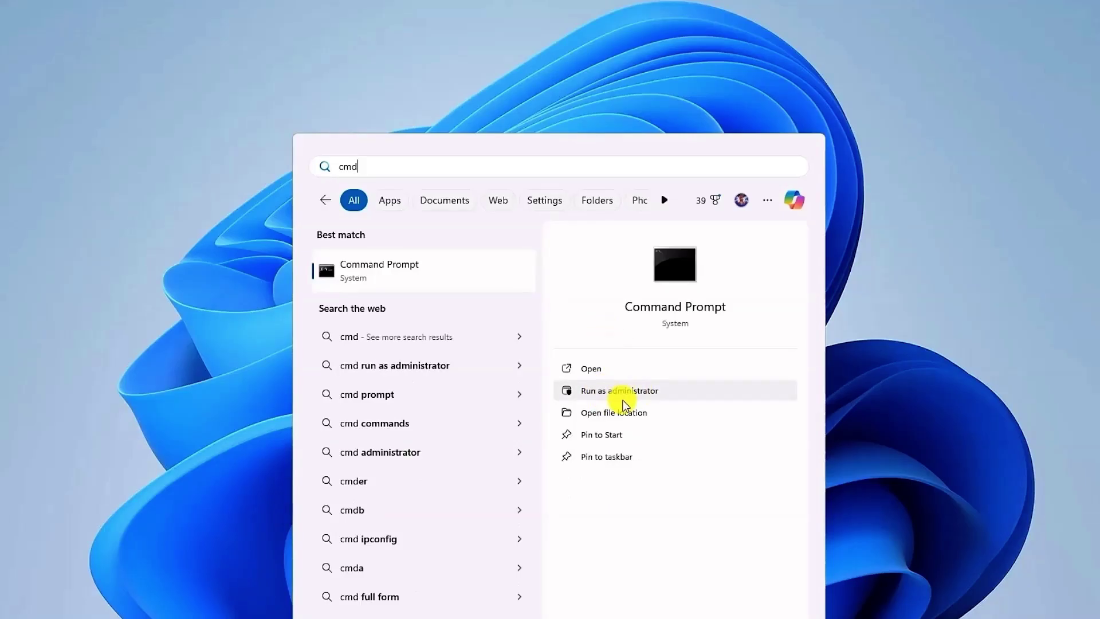
left_click(623, 398)
type("sfc /scannow")
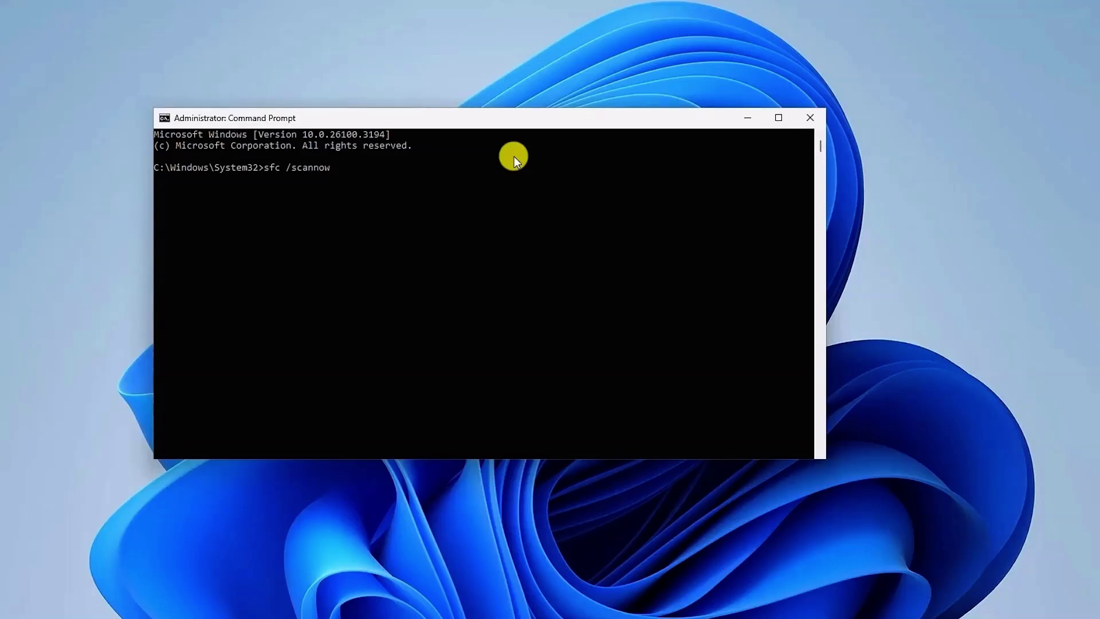
key("Return")
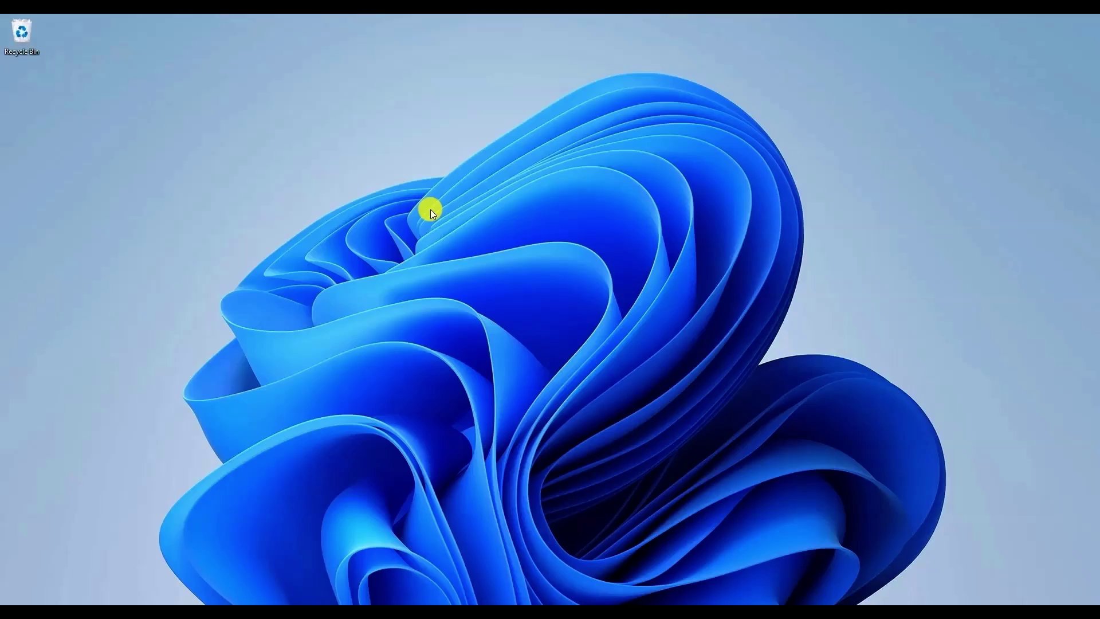
Step: Update the Standard PS/2 Keyboard driver in Device Manager, searching automatically for drivers
key("super+x")
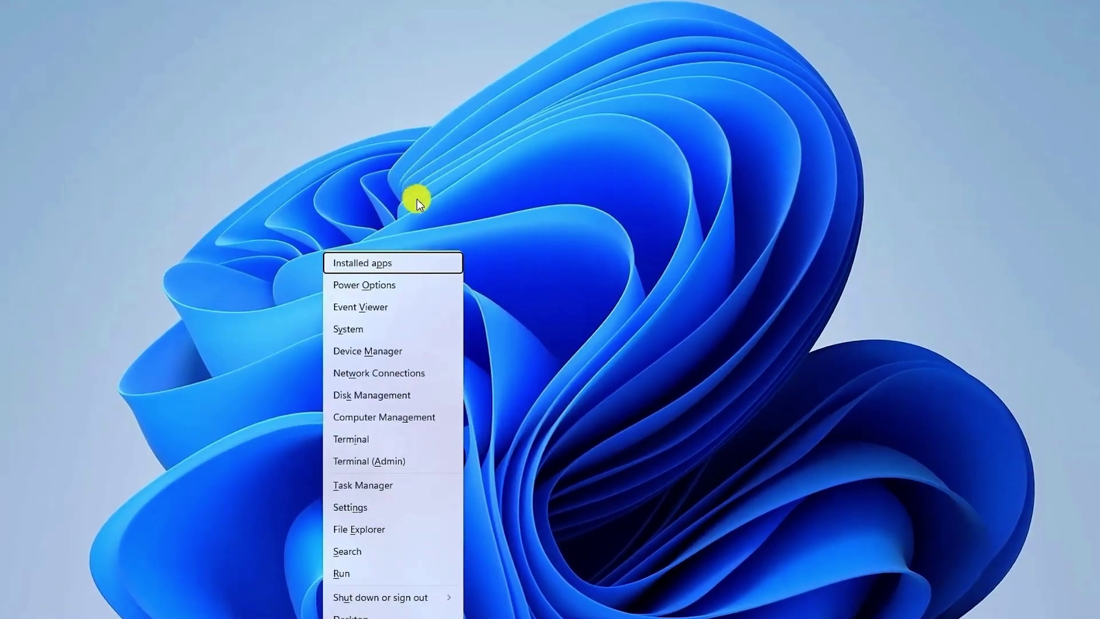
left_click(379, 352)
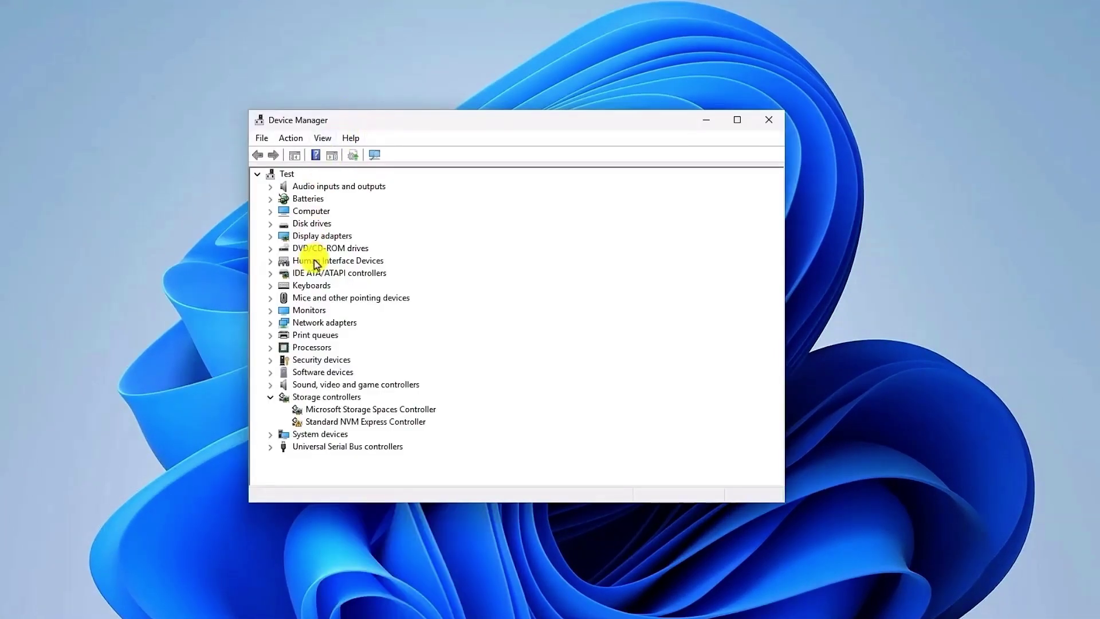
left_click(271, 286)
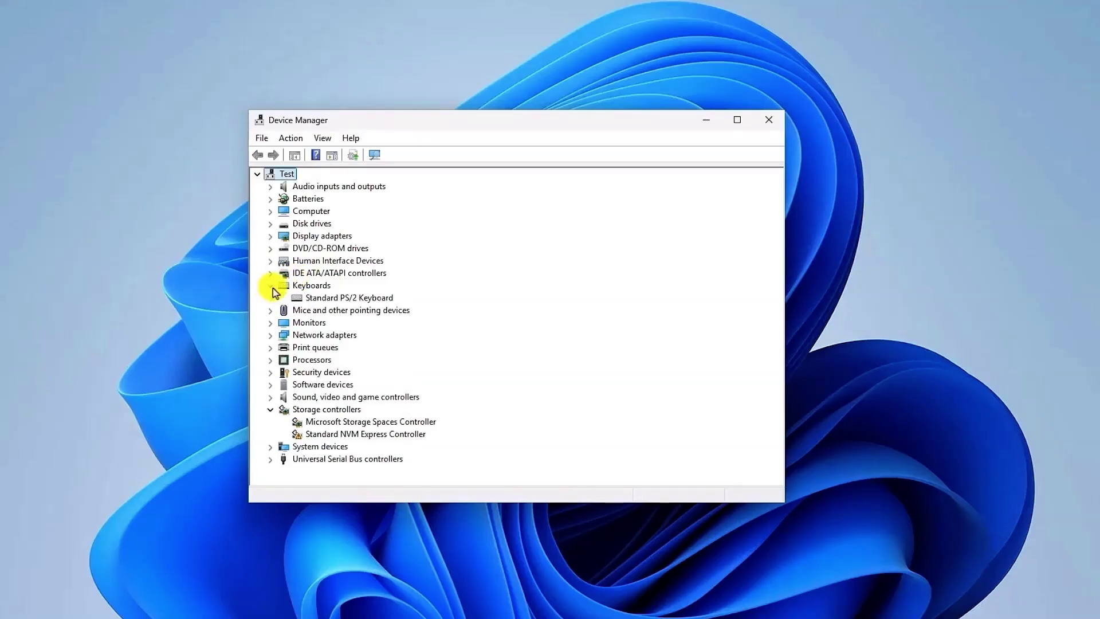
right_click(331, 299)
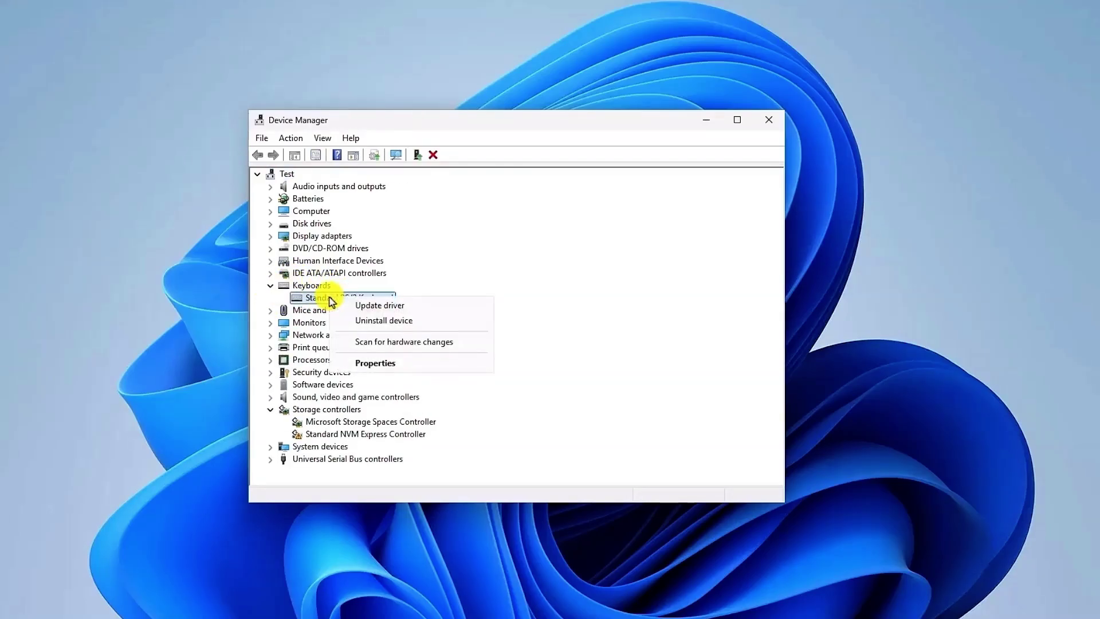
left_click(388, 307)
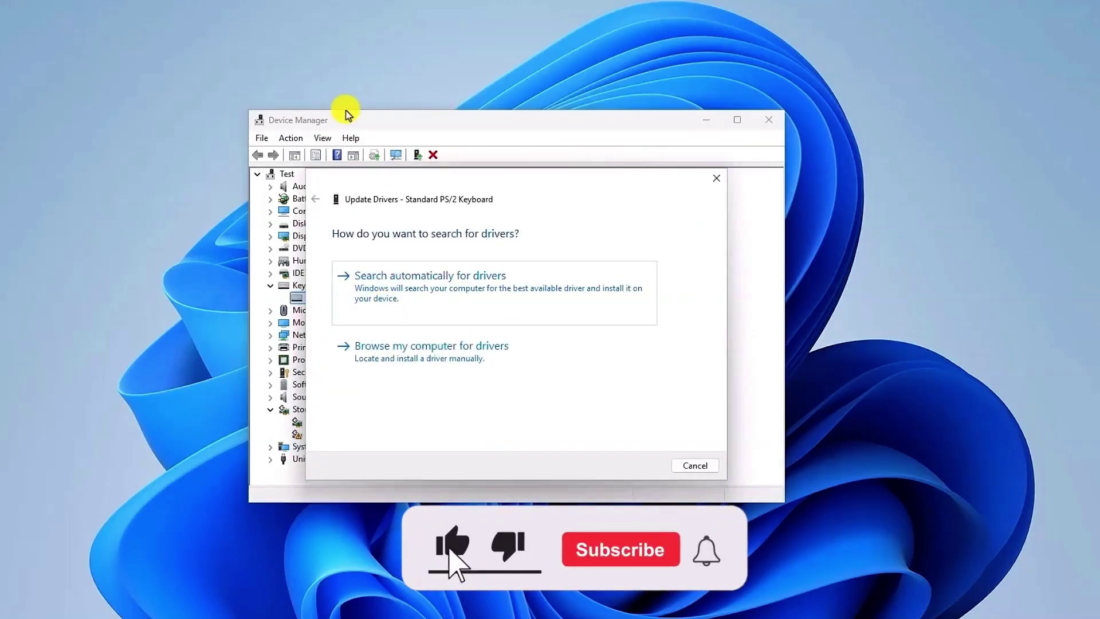
left_click(418, 287)
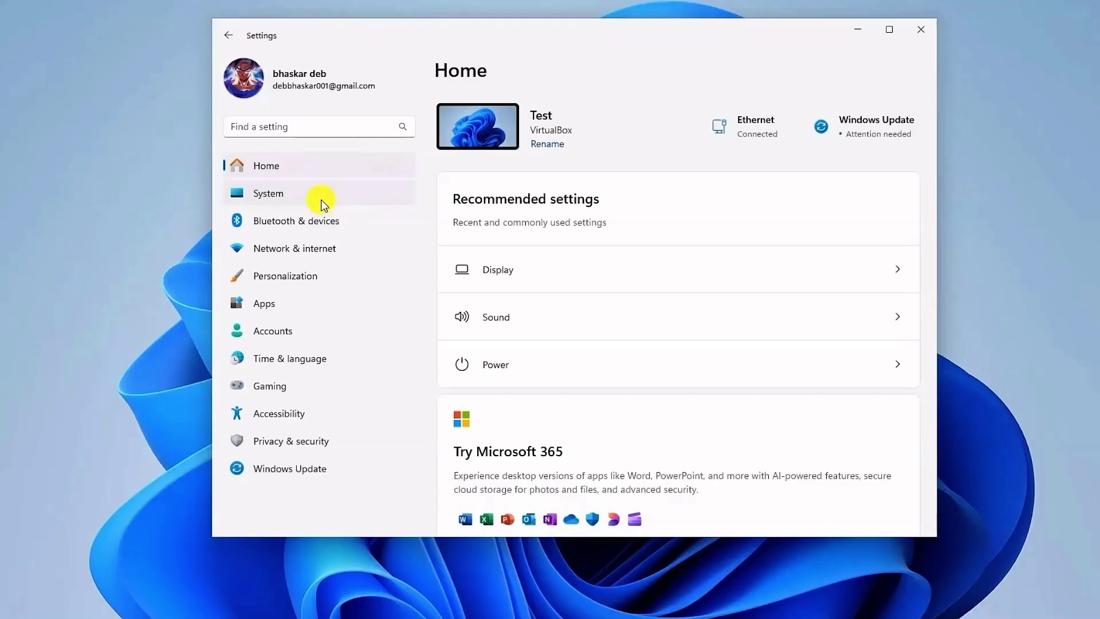
Step: Run the Network and Internet troubleshooter from System > Troubleshoot > Other troubleshooters
left_click(283, 193)
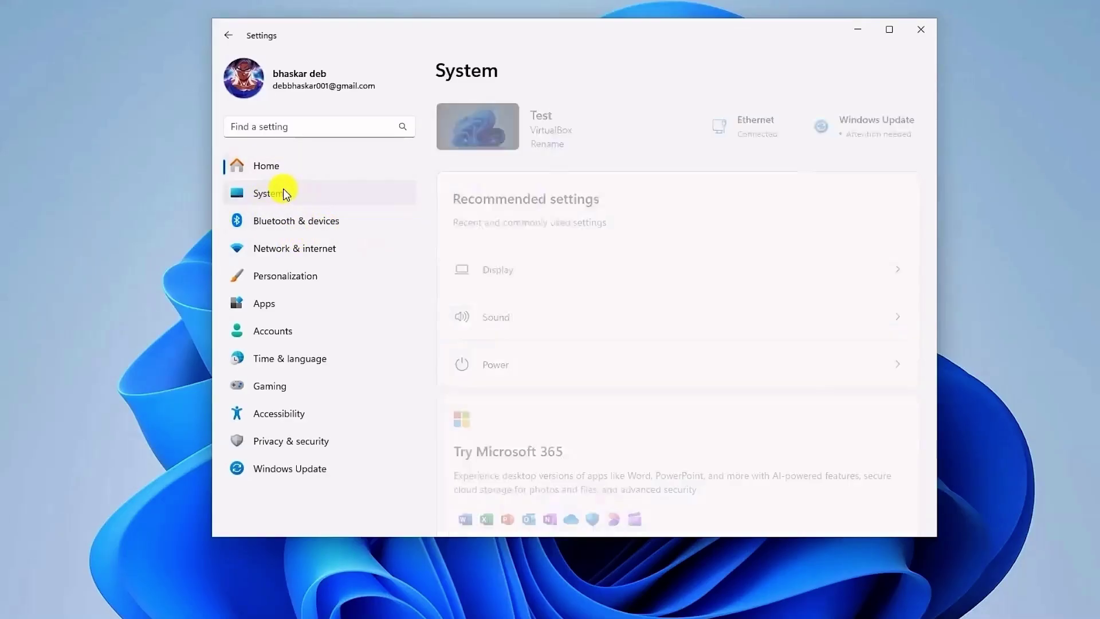
scroll(751, 274, "down", 2)
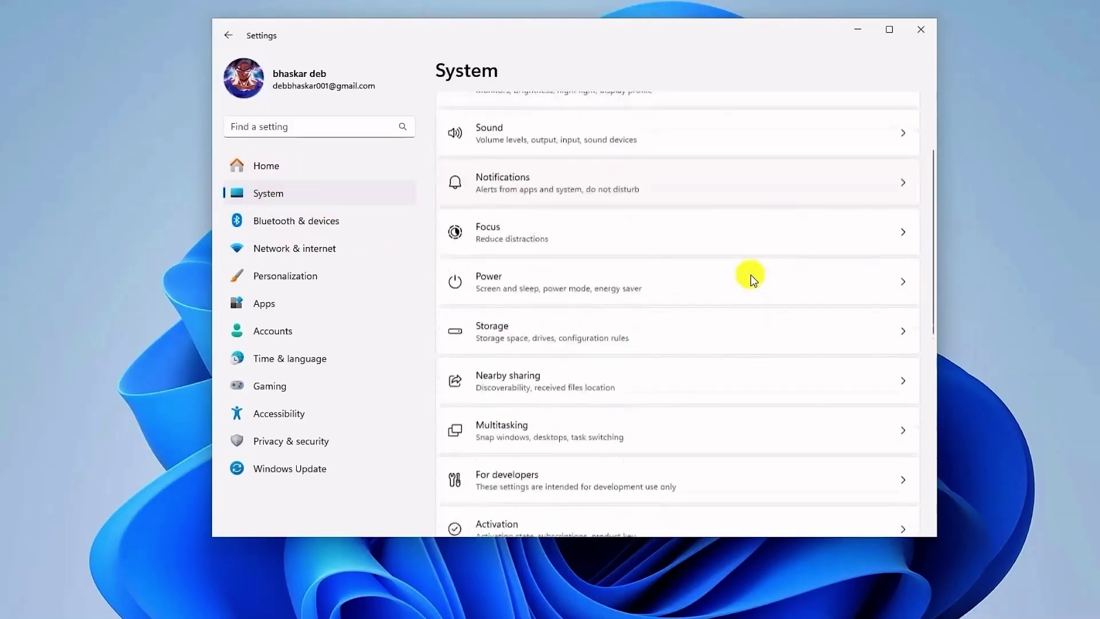
scroll(751, 274, "down", 6)
scroll(751, 274, "down", 2)
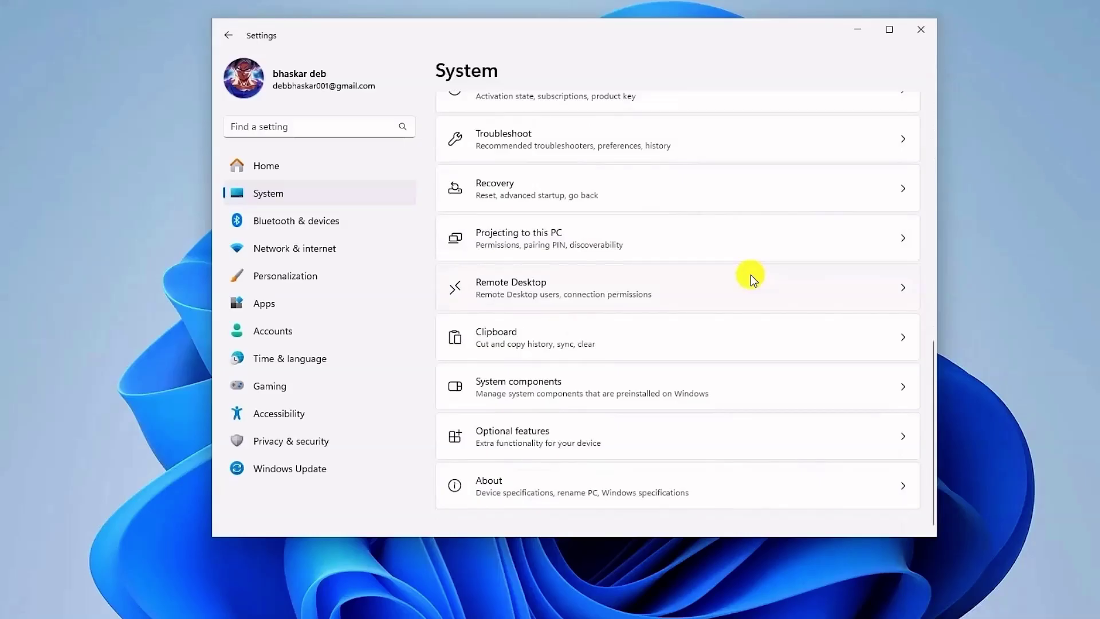
left_click(634, 152)
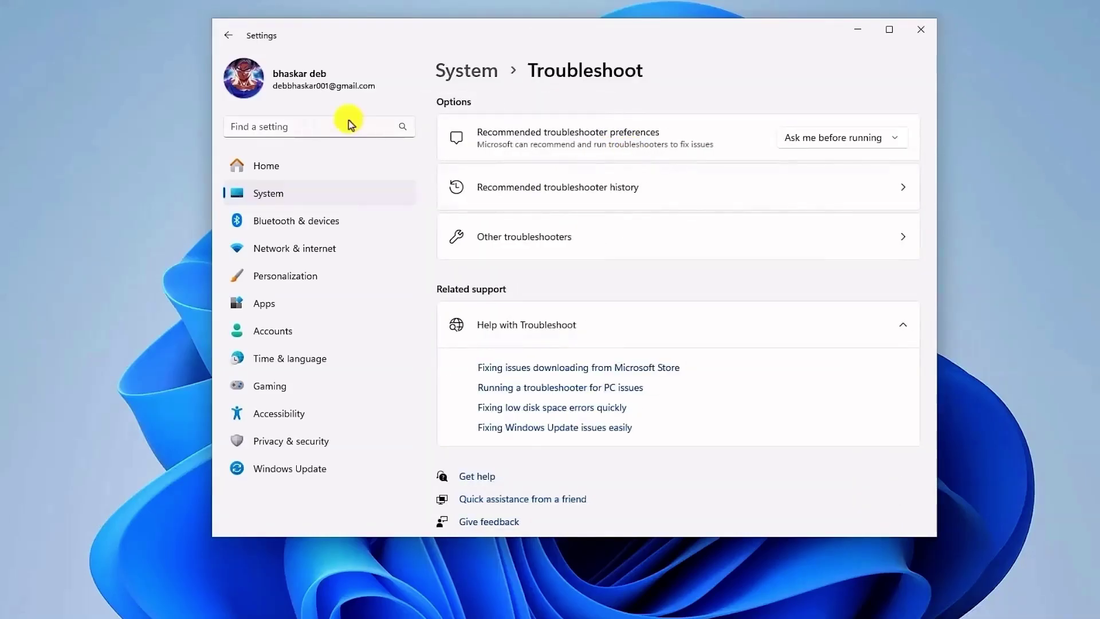
left_click(904, 243)
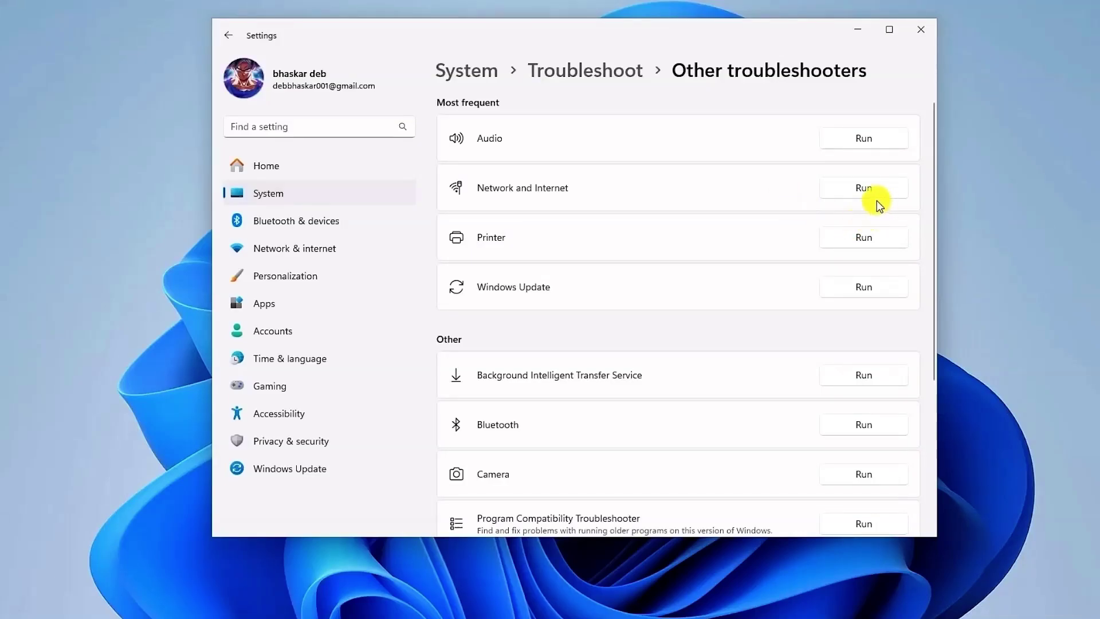
left_click(848, 237)
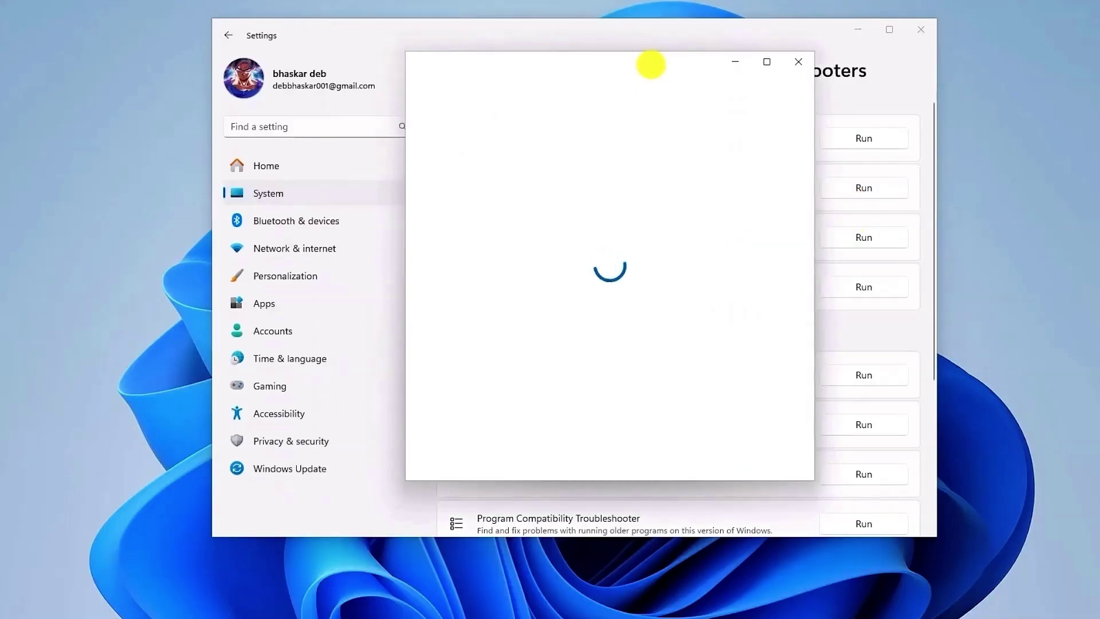